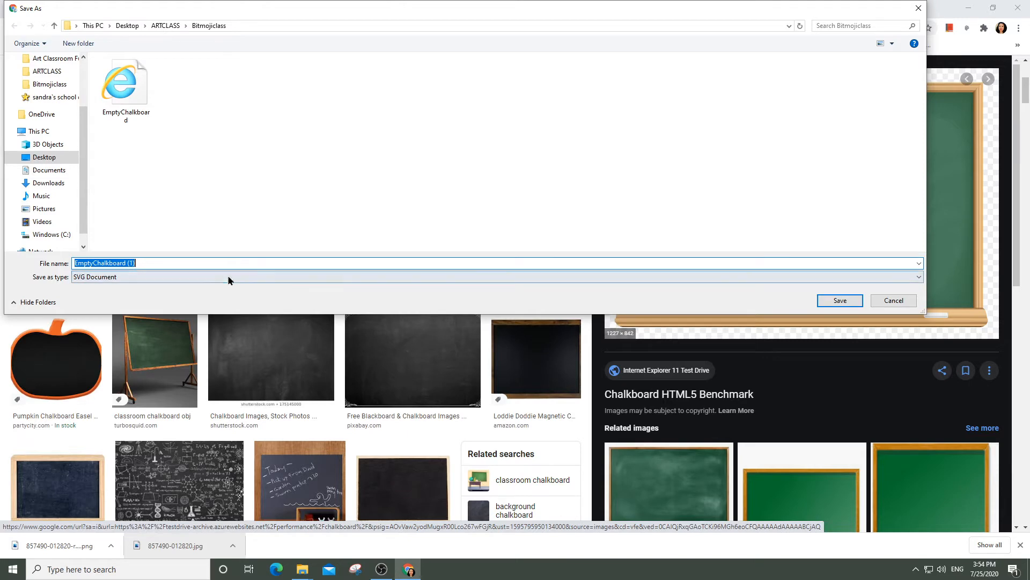
Step: Save the green chalkboard image as the SVG EmptyChalkboard (1) in the Bitmojiclass folder and try to upload it to remove.bg
left_click(841, 300)
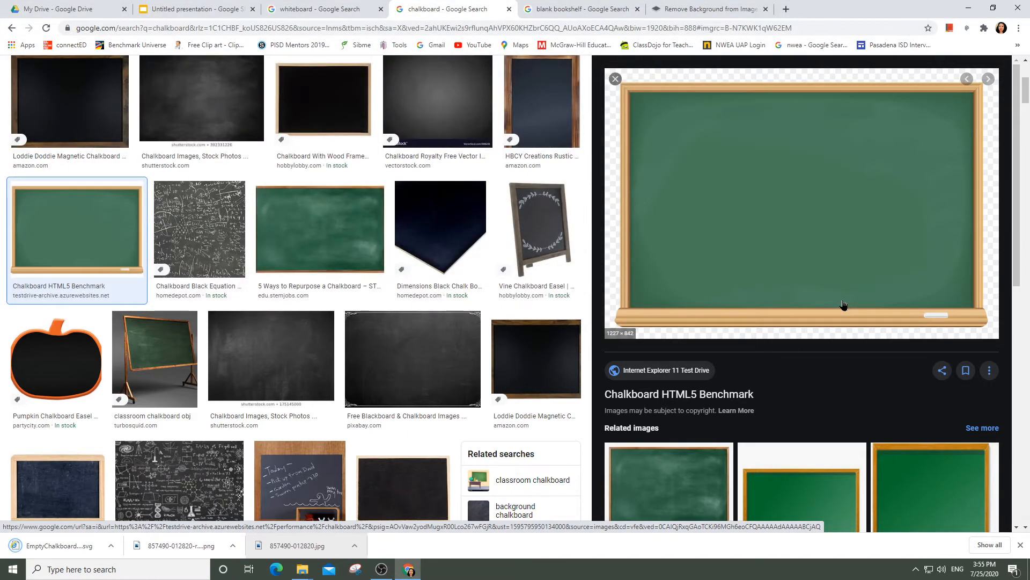
left_click(698, 6)
left_click_drag(56, 545, 501, 232)
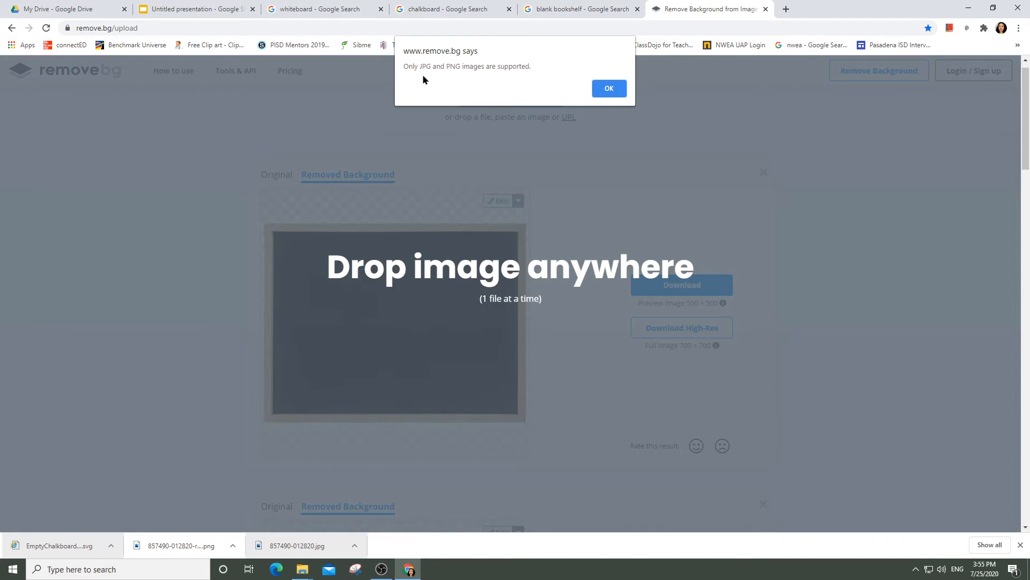
left_click(610, 89)
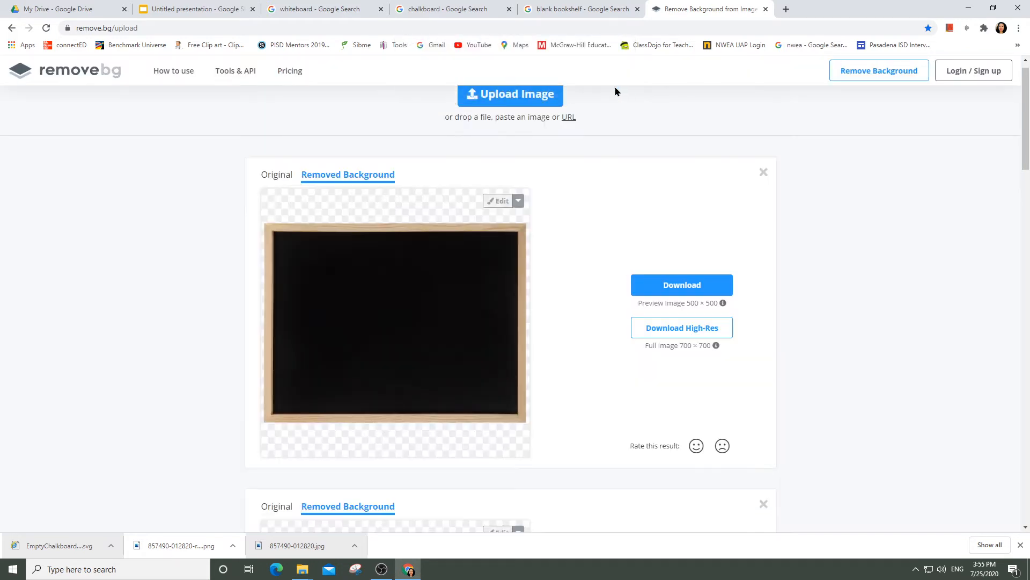
Step: Open the downloaded chalkboard SVG in the browser and capture a rectangular screen snip around the whole board
left_click(71, 545)
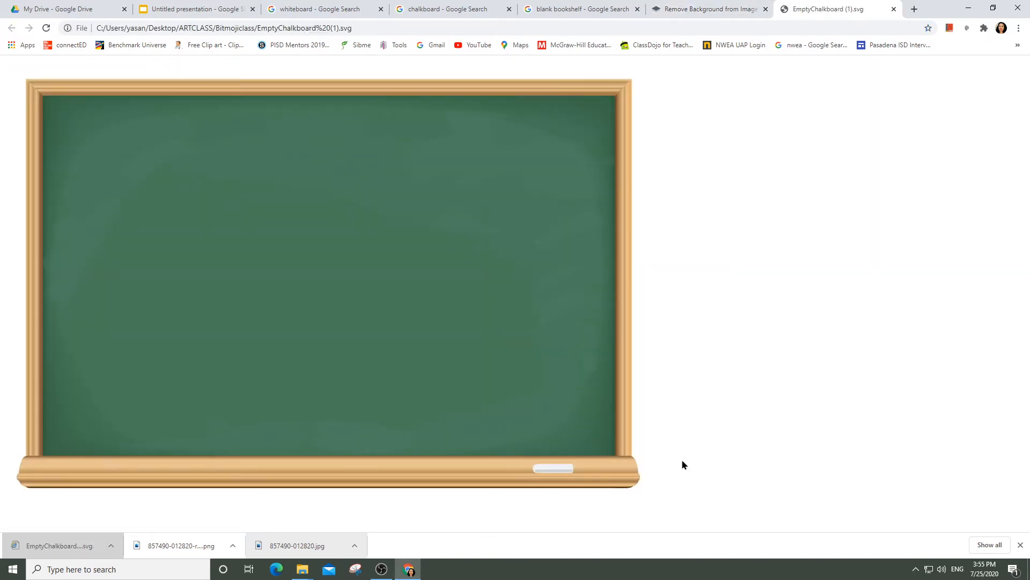
key("super+shift+s")
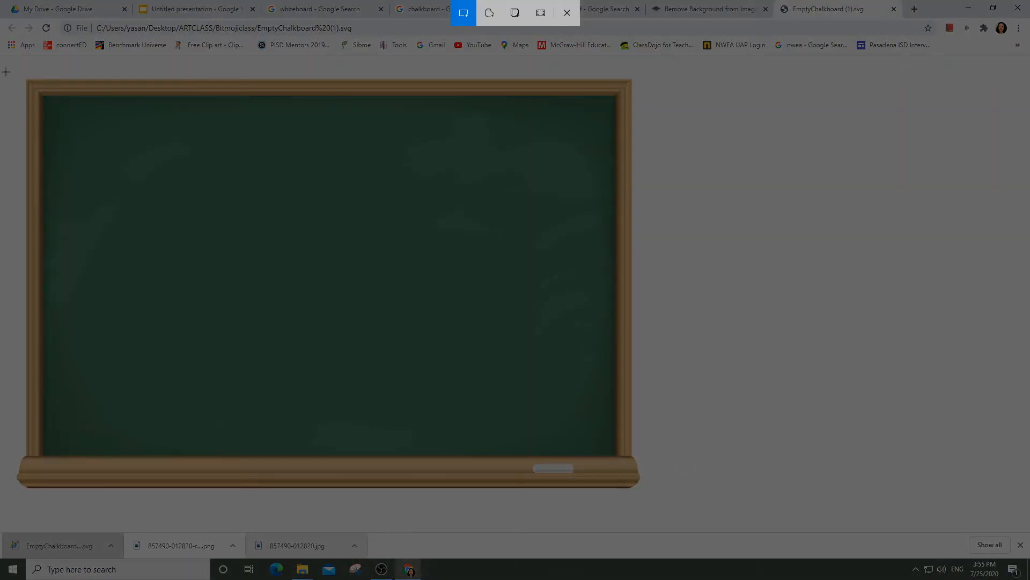
left_click_drag(4, 65, 669, 506)
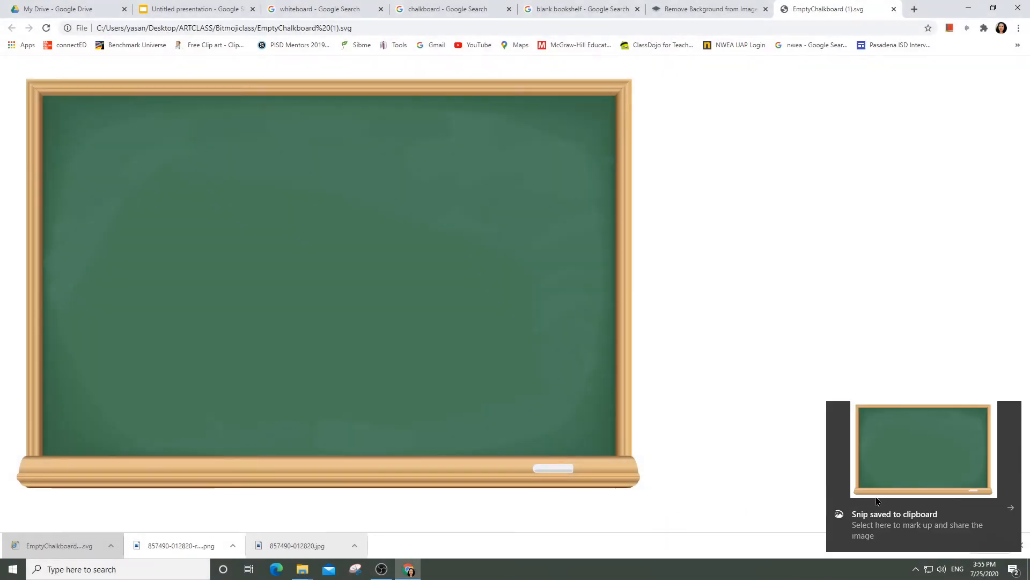
Step: Open the snip in Snip & Sketch and crop it closely around the chalkboard frame
left_click(869, 498)
left_click(581, 27)
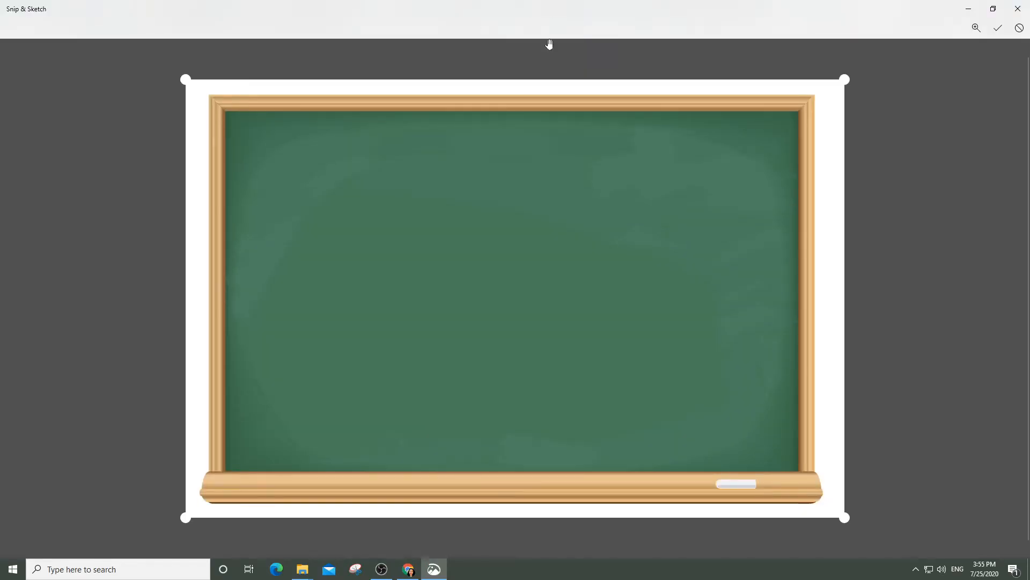
left_click_drag(189, 84, 200, 88)
left_click_drag(844, 511, 827, 502)
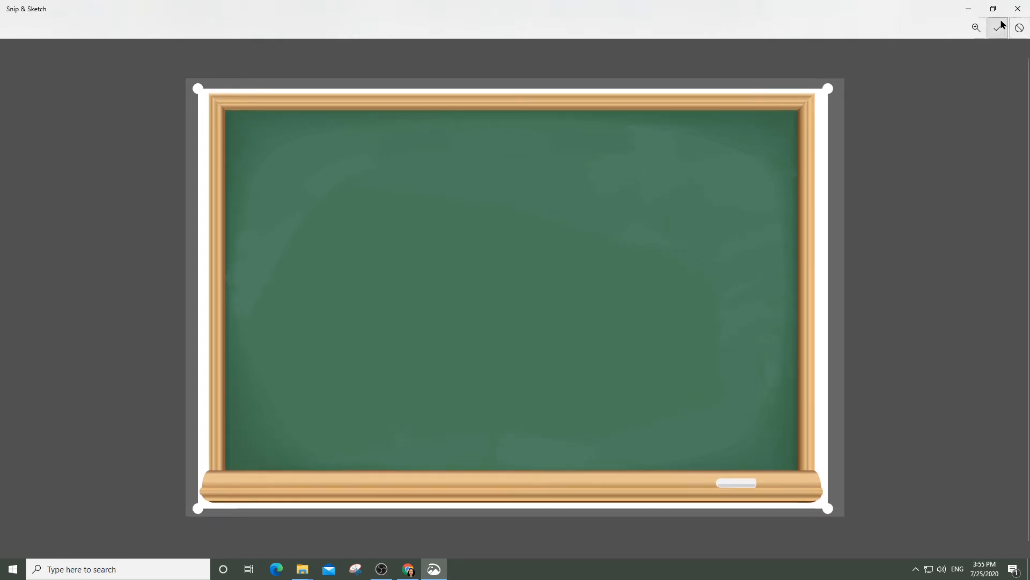
left_click(997, 28)
left_click(948, 33)
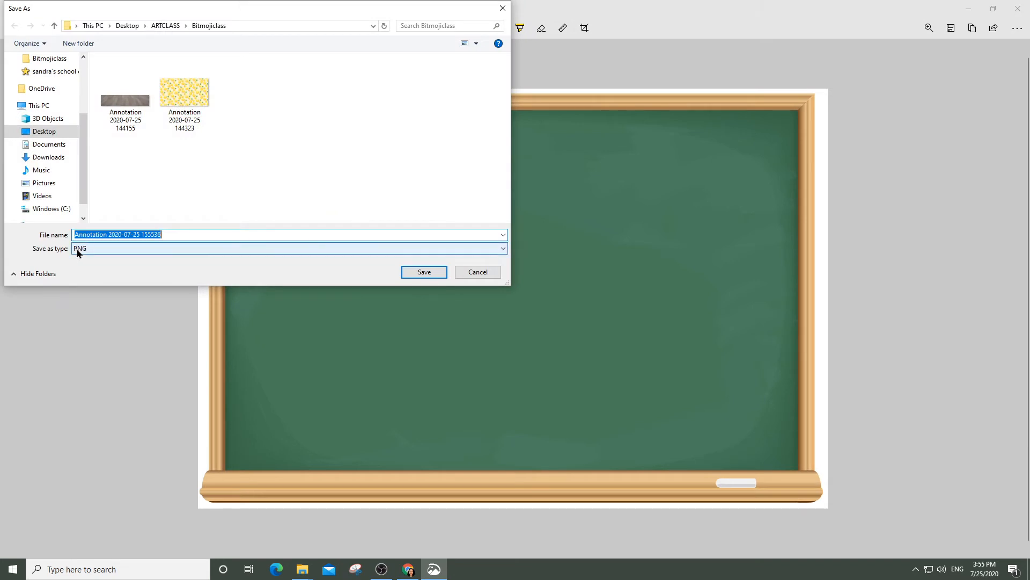
left_click(424, 274)
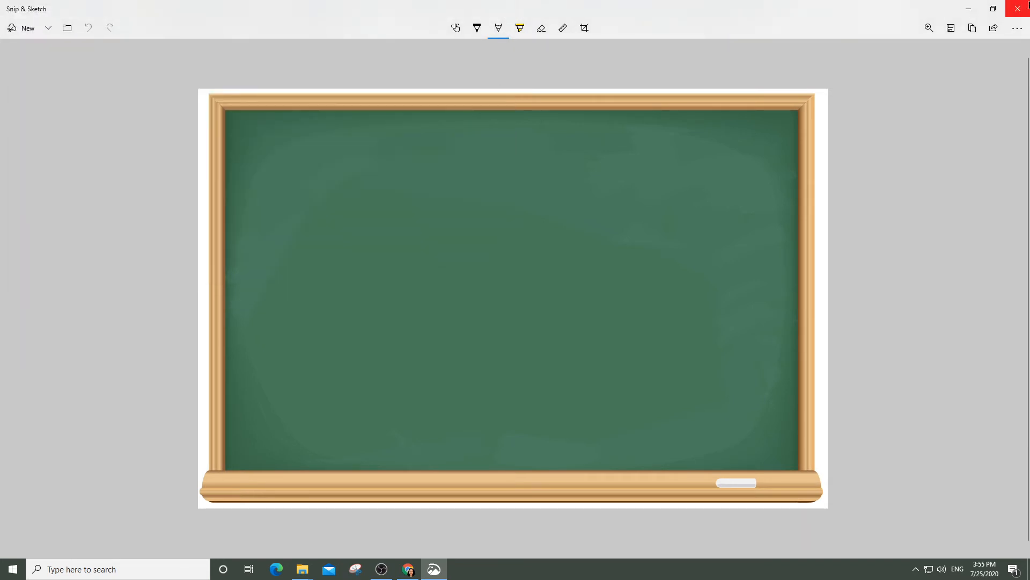
left_click(1027, 9)
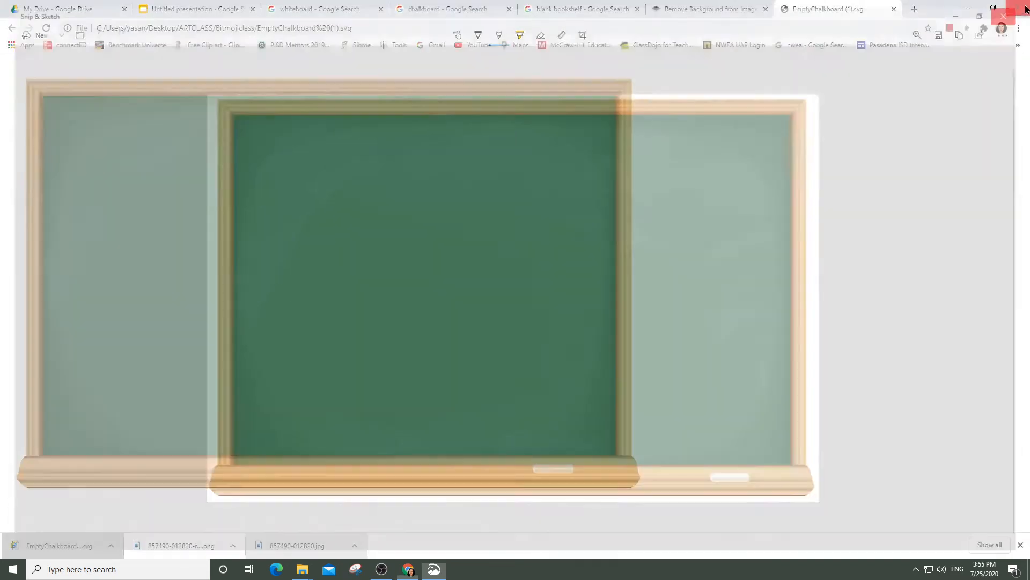
Step: Upload the chalkboard PNG from the Bitmojiclass folder to remove.bg to strip its background, and check the result
left_click(701, 9)
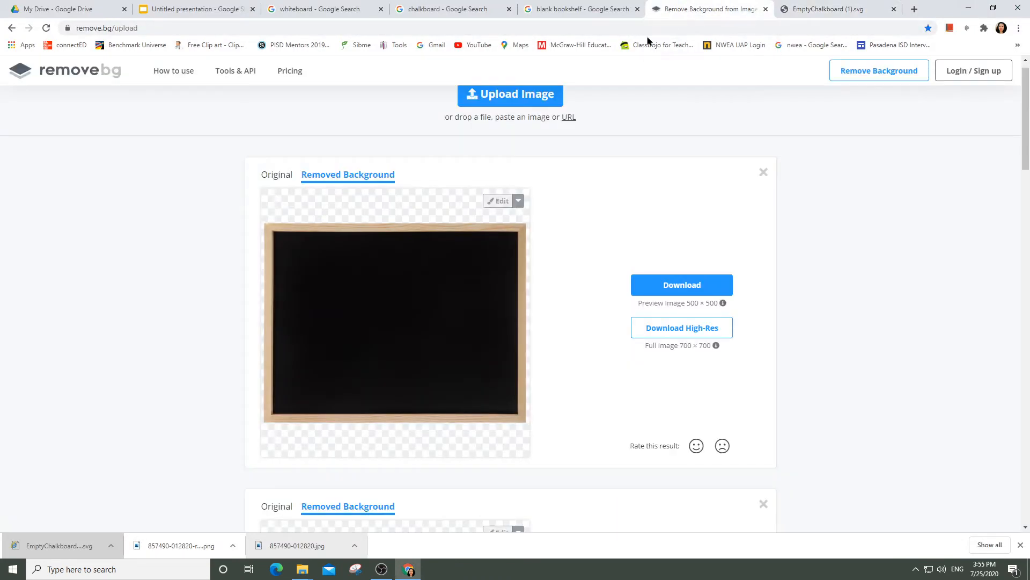
mouse_move(303, 568)
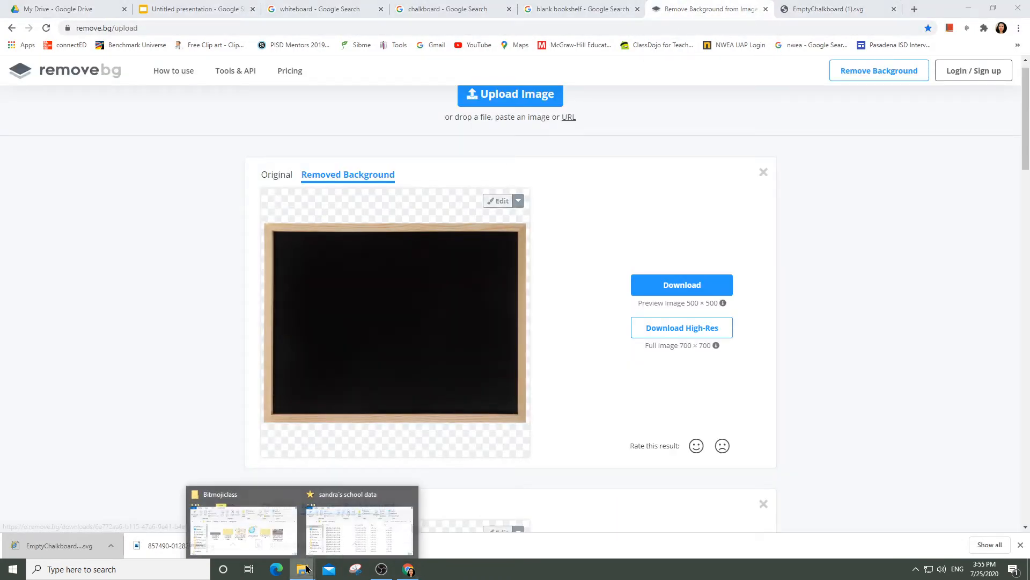
left_click(262, 528)
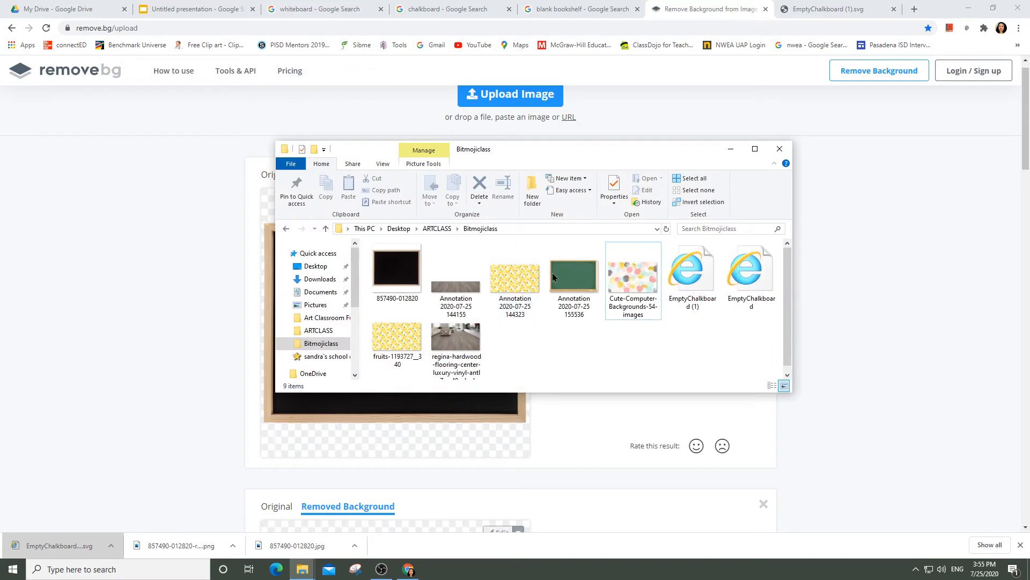
left_click_drag(570, 290, 128, 244)
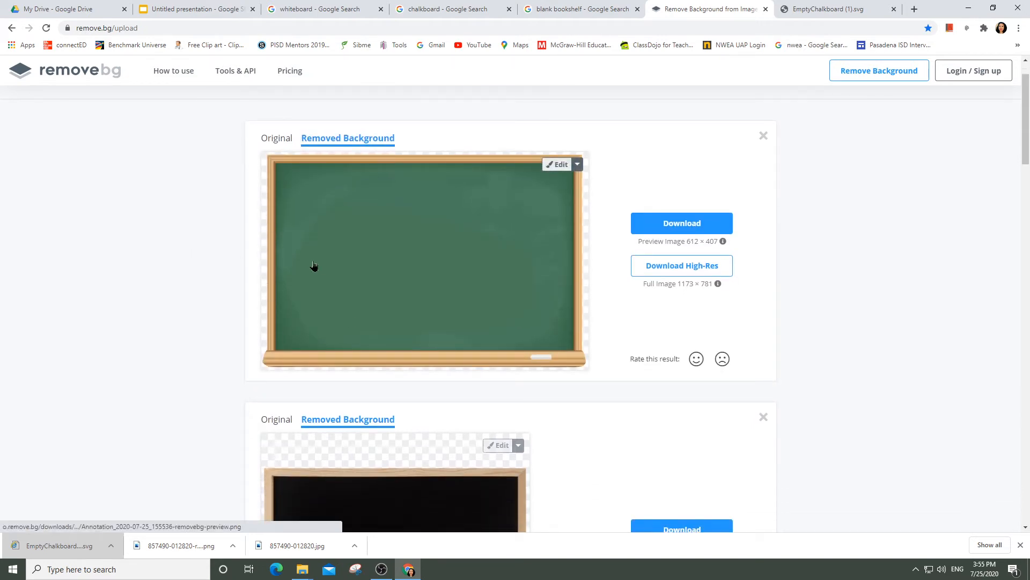
scroll(333, 268, "down", 2)
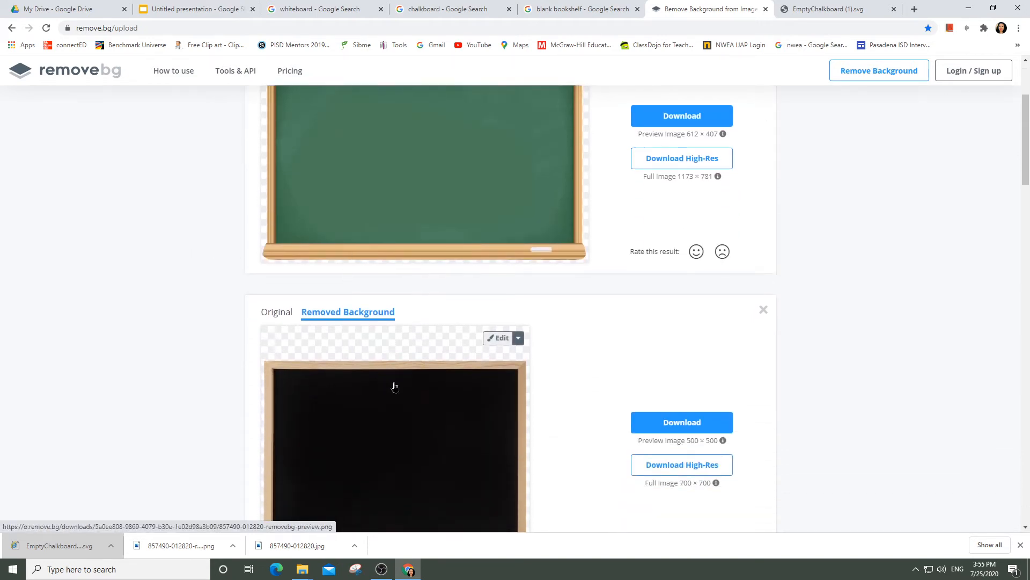
scroll(398, 320, "up", 3)
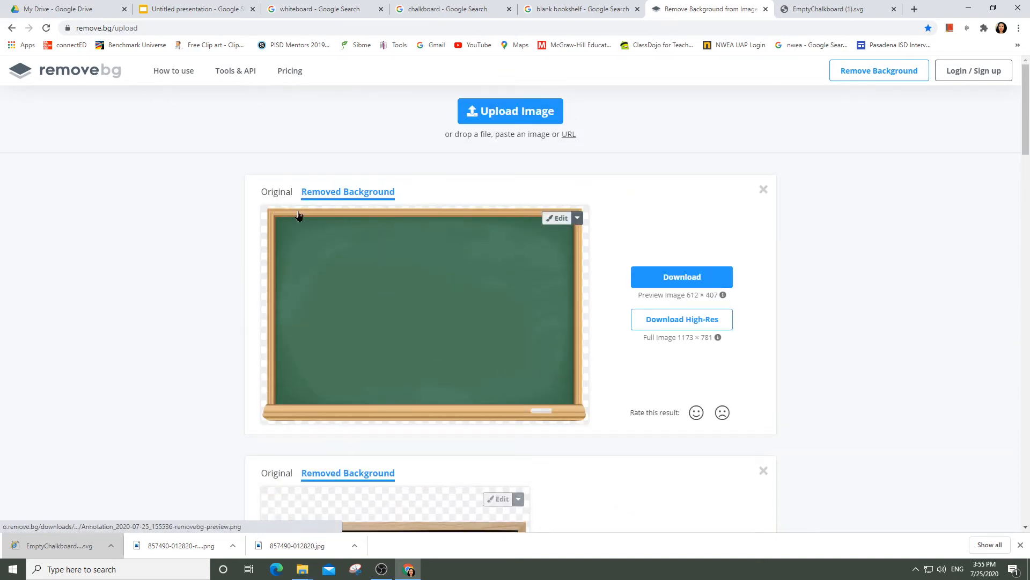
Step: Go to the blank bookshelf image results and preview the empty wooden shelves and the nine-compartment bookshelf
left_click(185, 9)
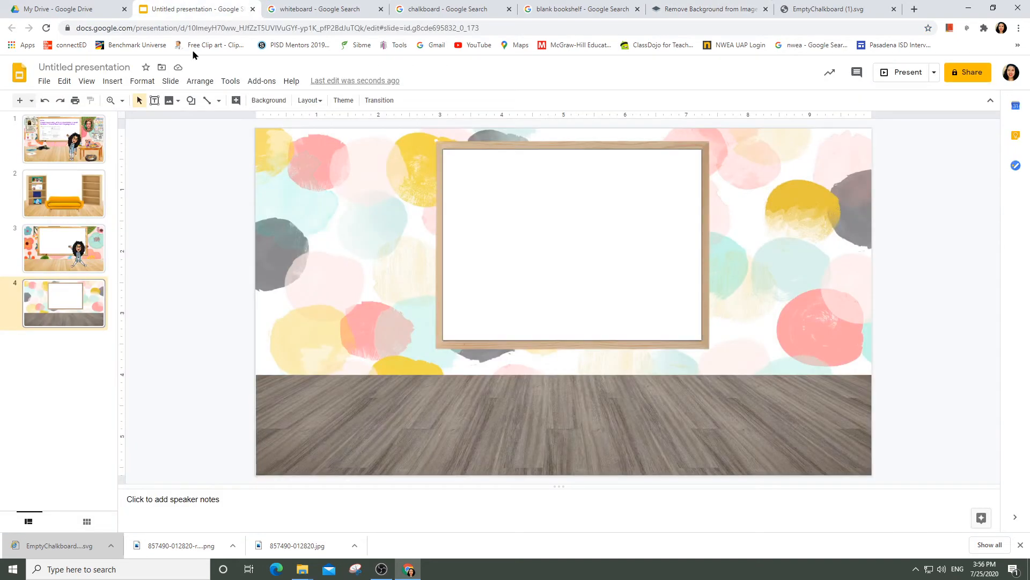
left_click(444, 7)
left_click(568, 7)
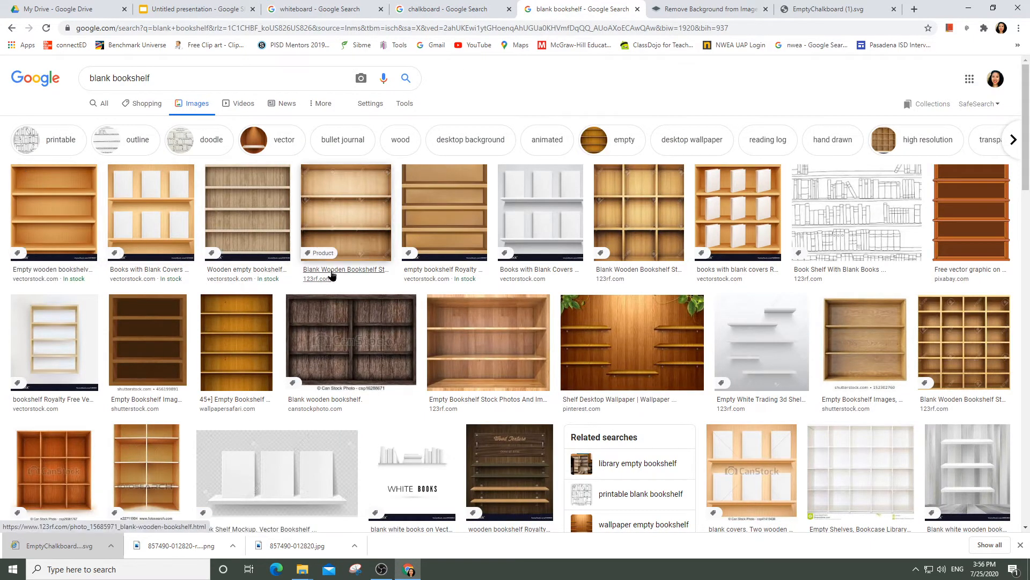
left_click(59, 214)
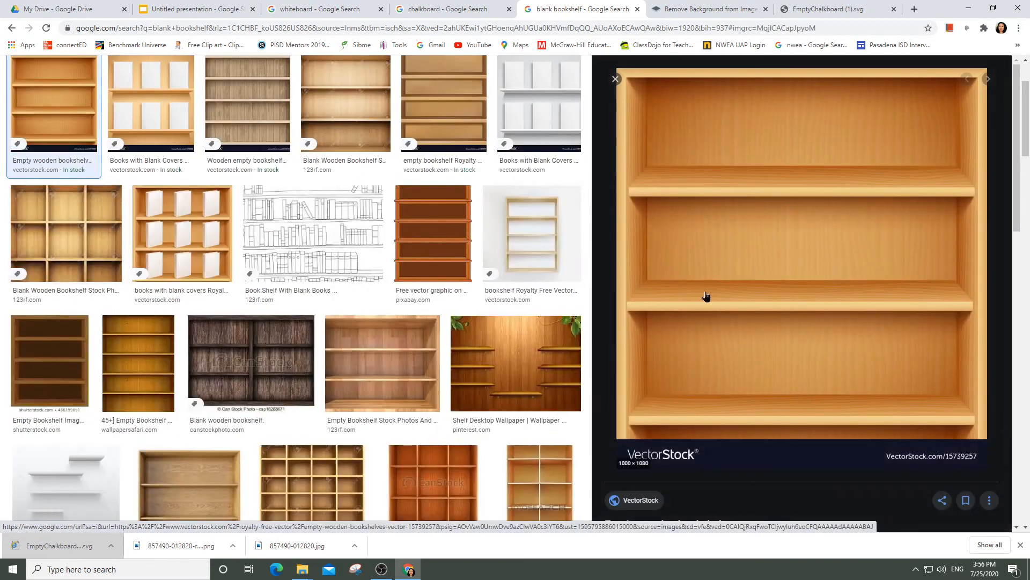
right_click(703, 284)
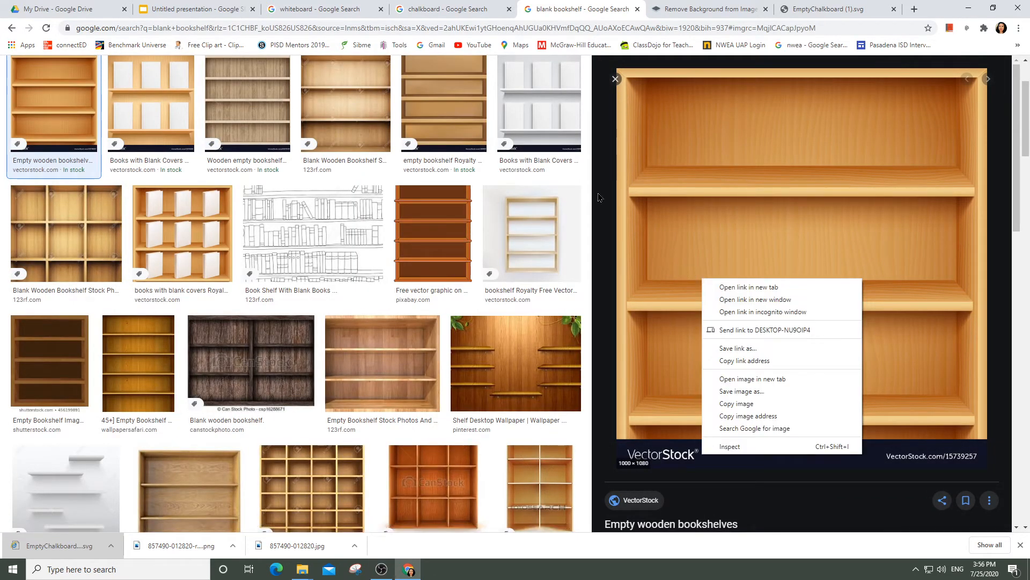
left_click(427, 482)
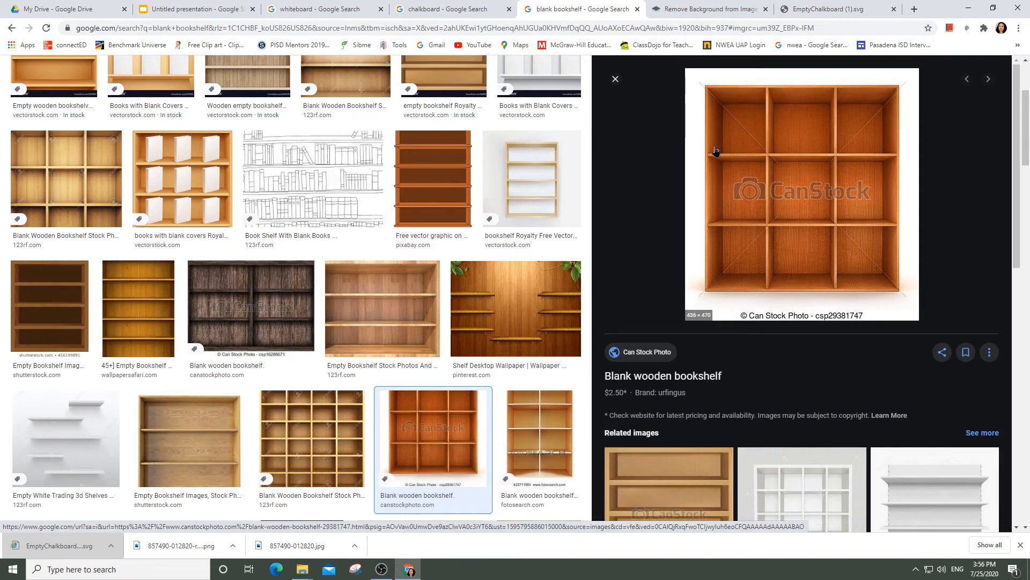
left_click(615, 79)
Step: Save the VectorStock bookshelf image as the JPEG empty-wooden-bookshelves-vector-15739257 in Bitmojiclass and try to remove its background in remove.bg
left_click(54, 177)
right_click(783, 265)
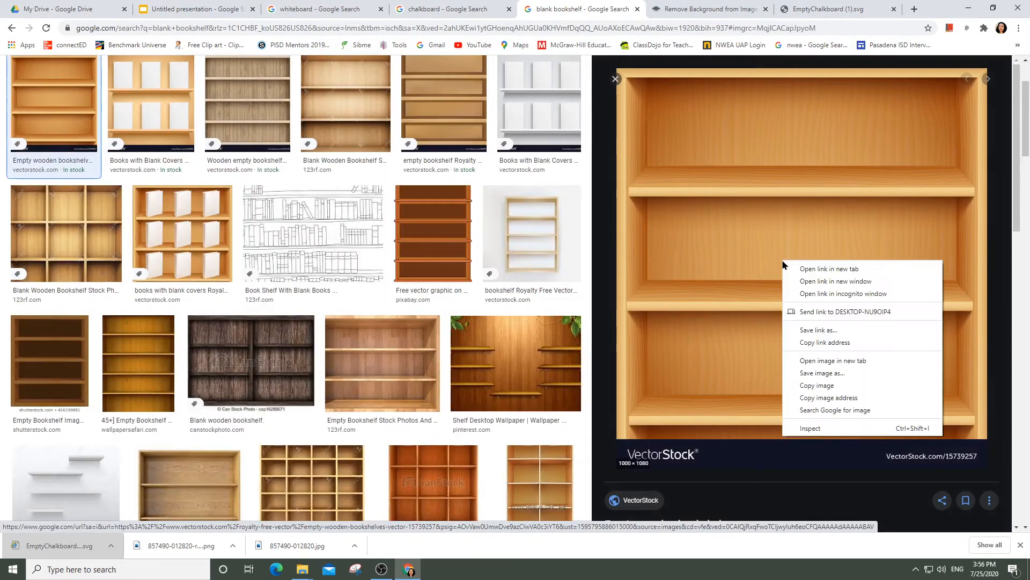
left_click(852, 375)
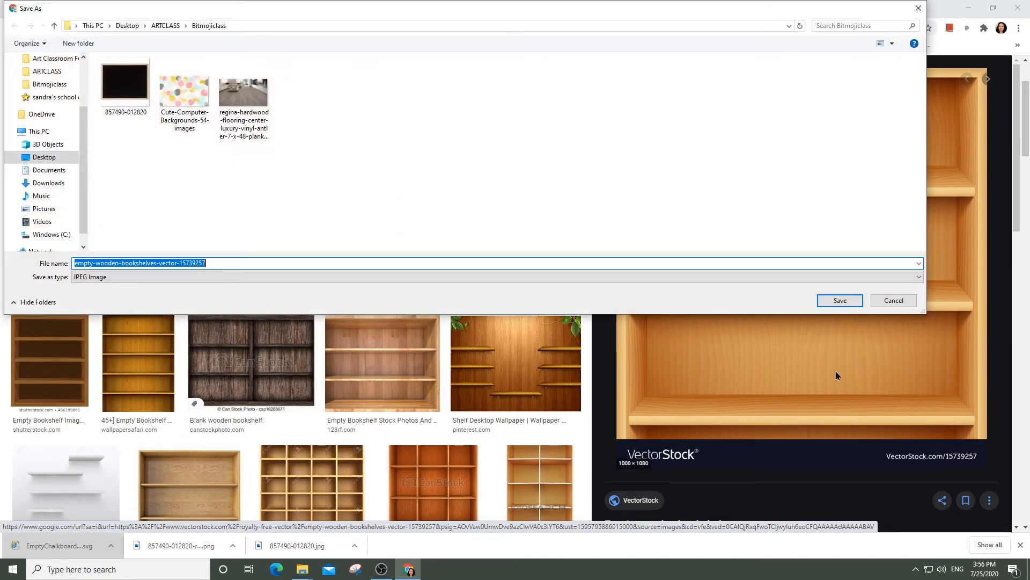
left_click(840, 300)
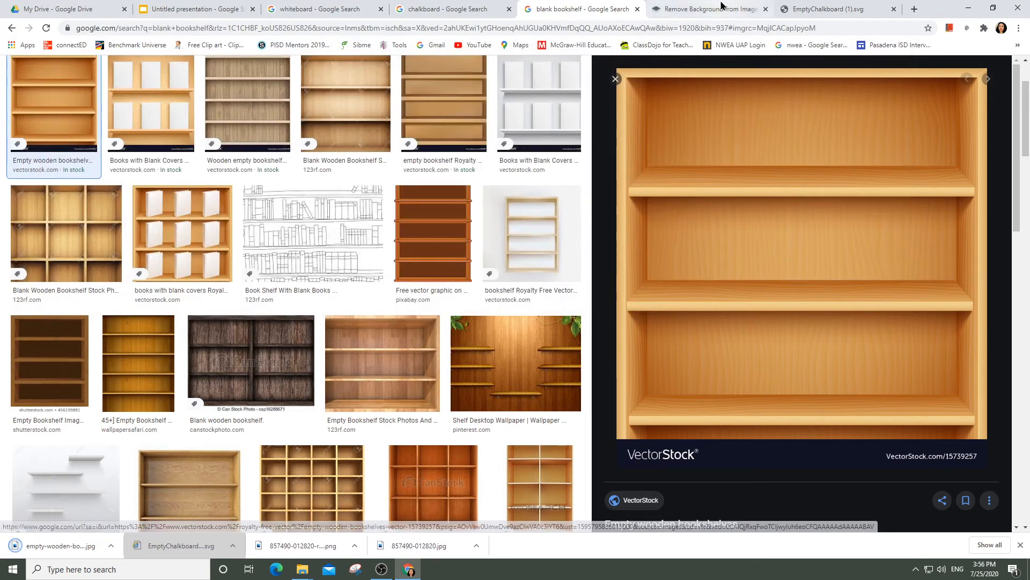
left_click(720, 8)
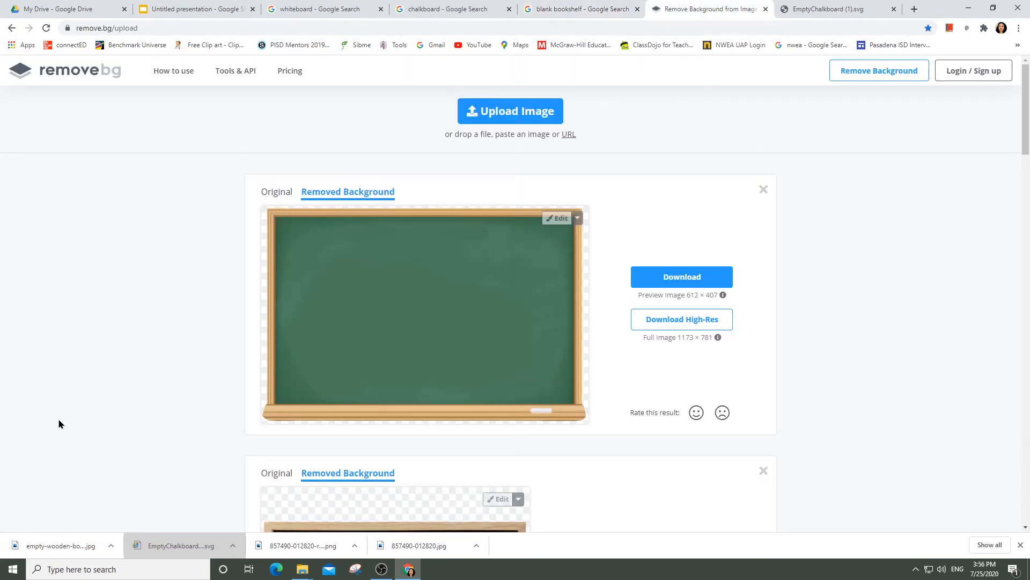
left_click_drag(41, 546, 421, 276)
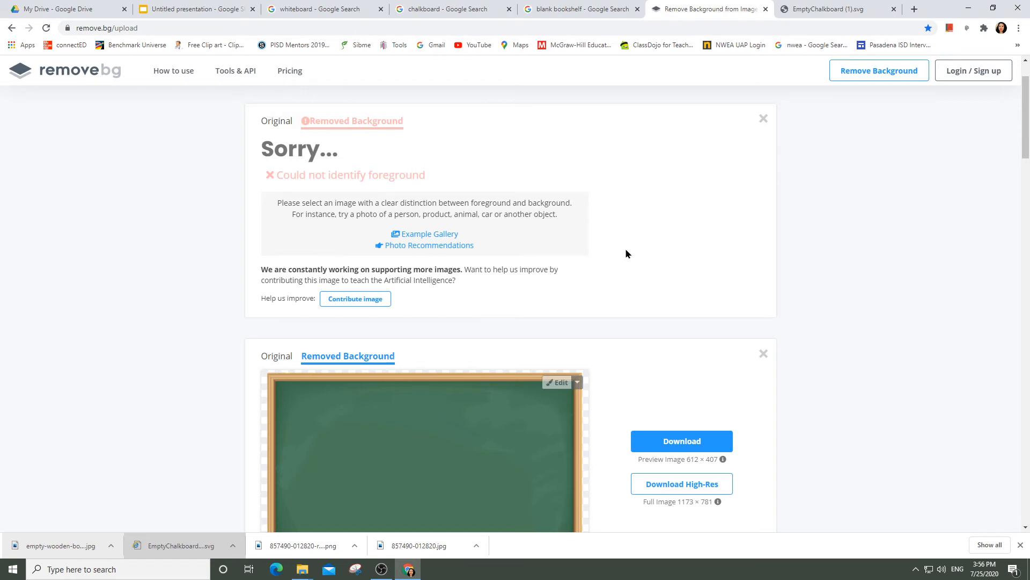
Step: Open Pixlr X at pixlr.com/x/ in a new browser tab and load the downloaded bookshelf JPEG into it
left_click(914, 9)
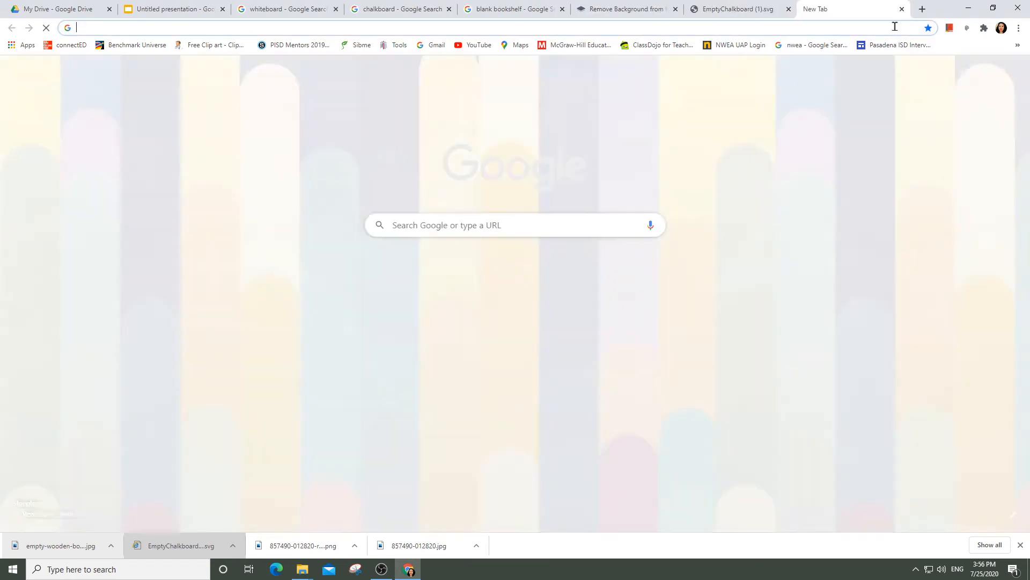
type("pixlr.com/x/")
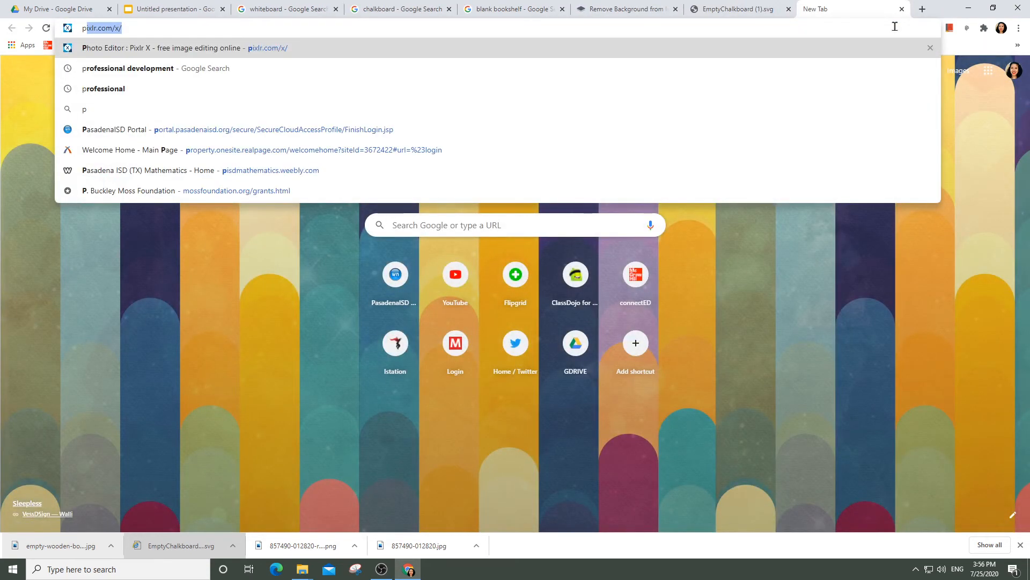
key("Return")
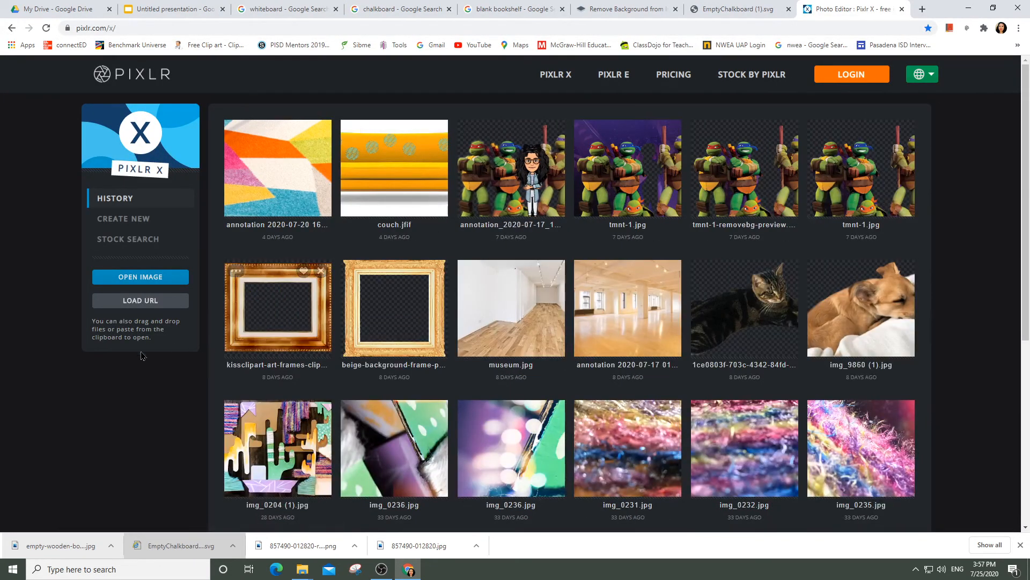
left_click_drag(62, 548, 145, 252)
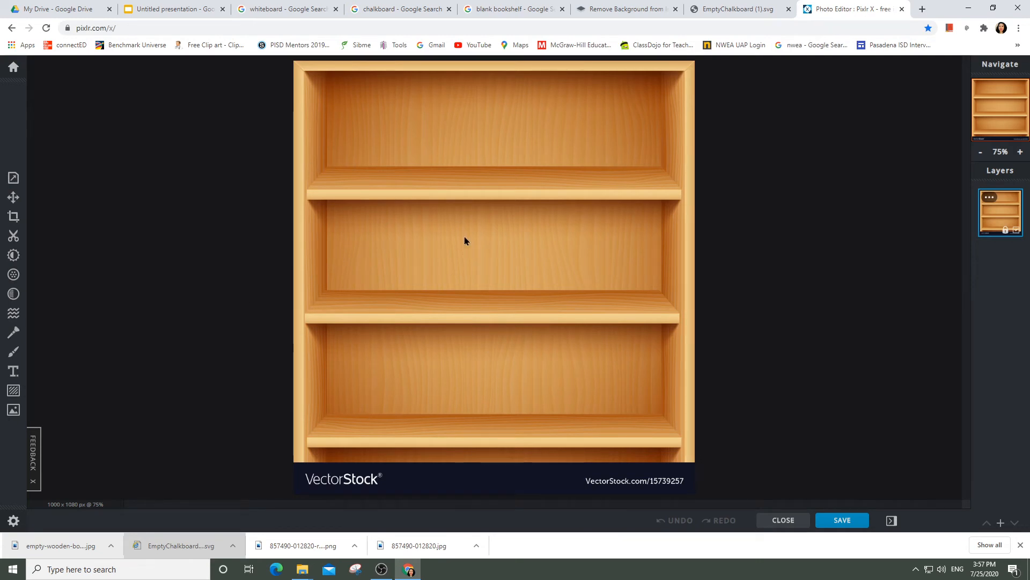
Step: Cut away the dark VectorStock banner below the bookshelf with Magic Cutout in Remove mode
left_click(13, 236)
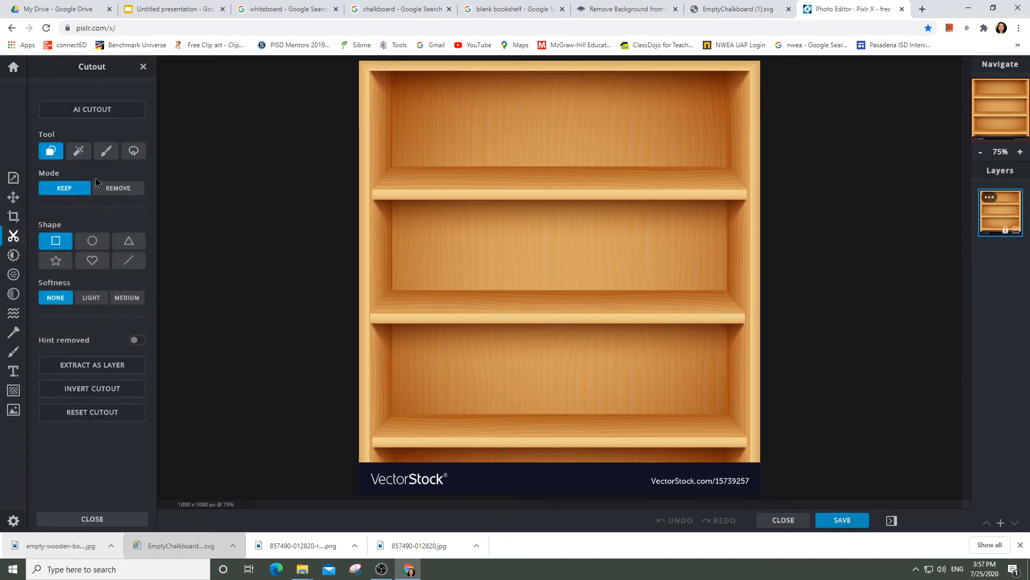
left_click(79, 155)
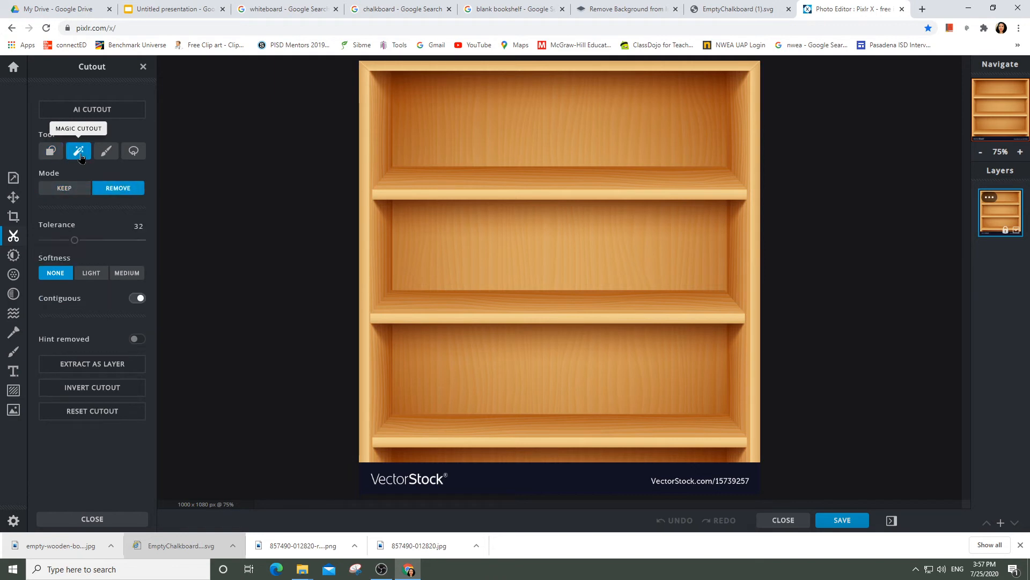
left_click(476, 477)
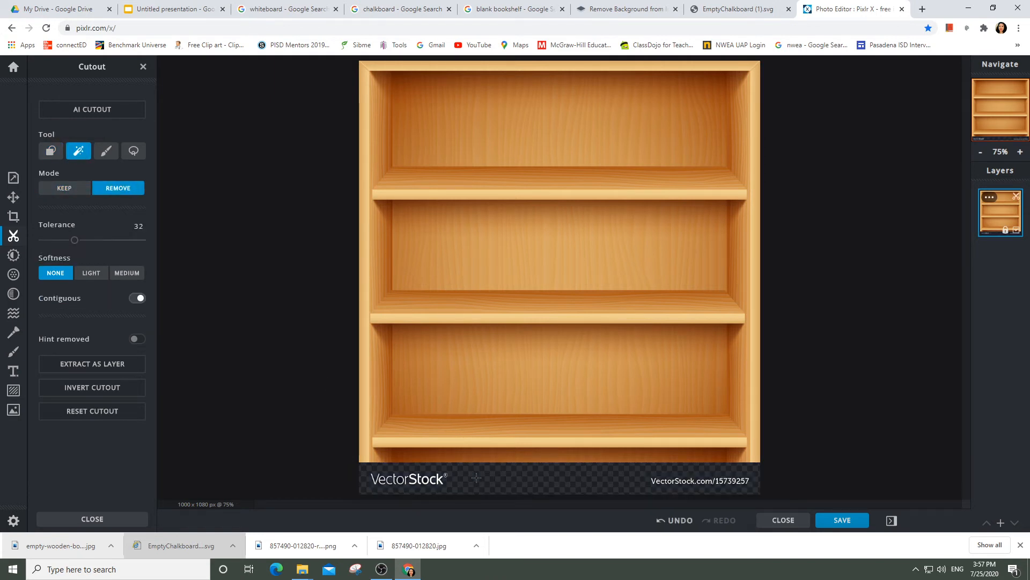
Step: Remove the remaining VectorStock text with a rectangular shape cutout and crop off the transparent strip below the bookshelf to 1000 × 997 px
left_click(51, 151)
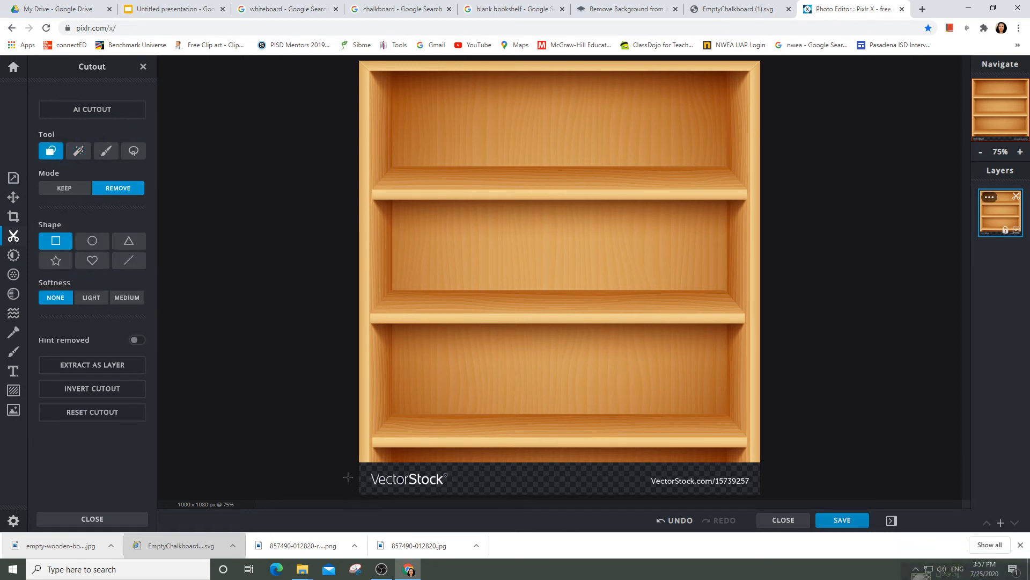
mouse_move(751, 498)
left_mouse_down()
mouse_move(762, 505)
mouse_move(765, 495)
left_mouse_up()
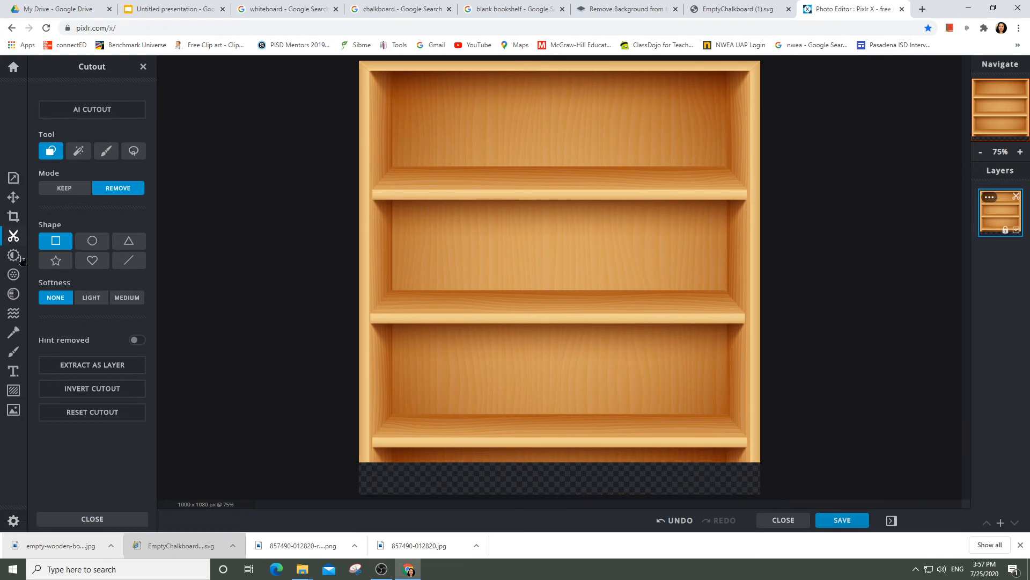
left_click(13, 216)
left_click_drag(557, 490, 558, 458)
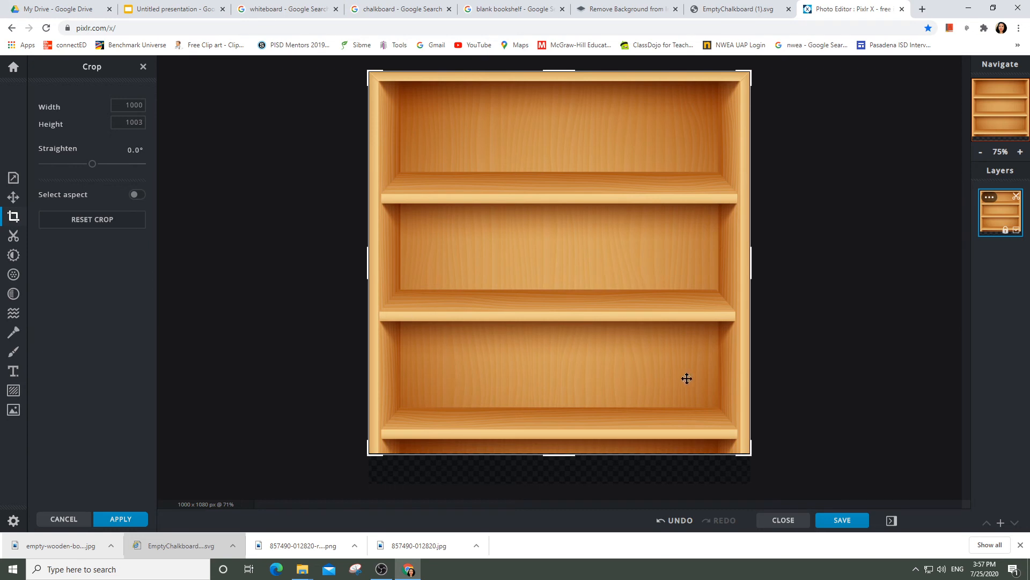
left_click_drag(563, 459, 564, 455)
Step: Download the cropped bookshelf as a high-quality JPG and insert it on slide 4 of the Google Slides presentation
left_click(843, 520)
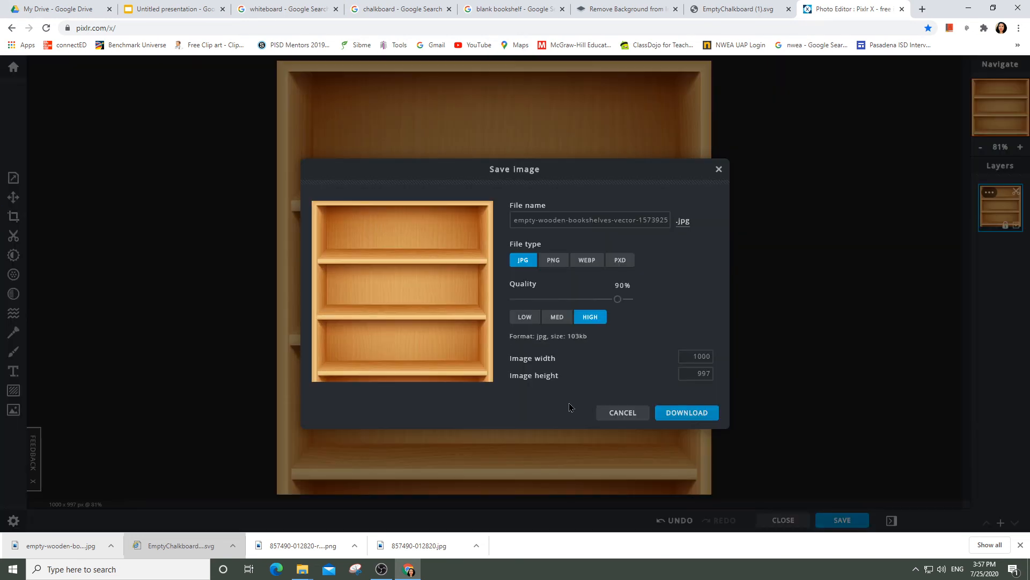
left_click(692, 413)
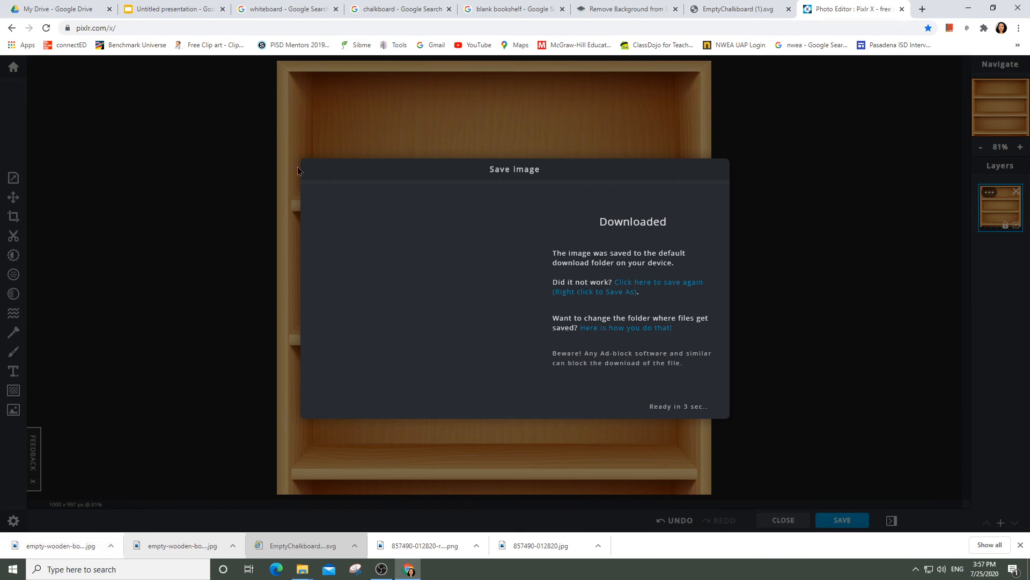
left_click(184, 17)
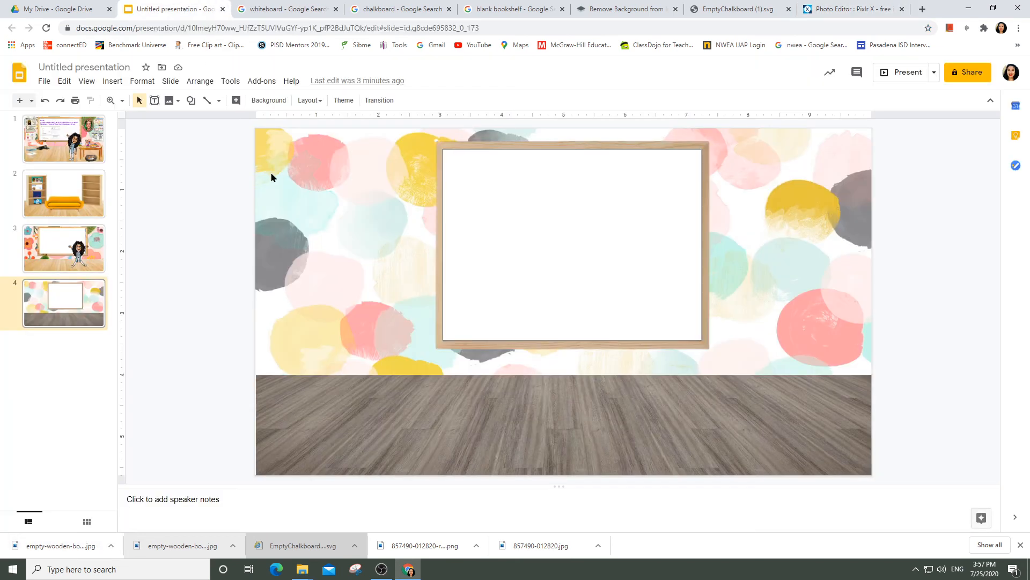
left_click_drag(32, 543, 474, 295)
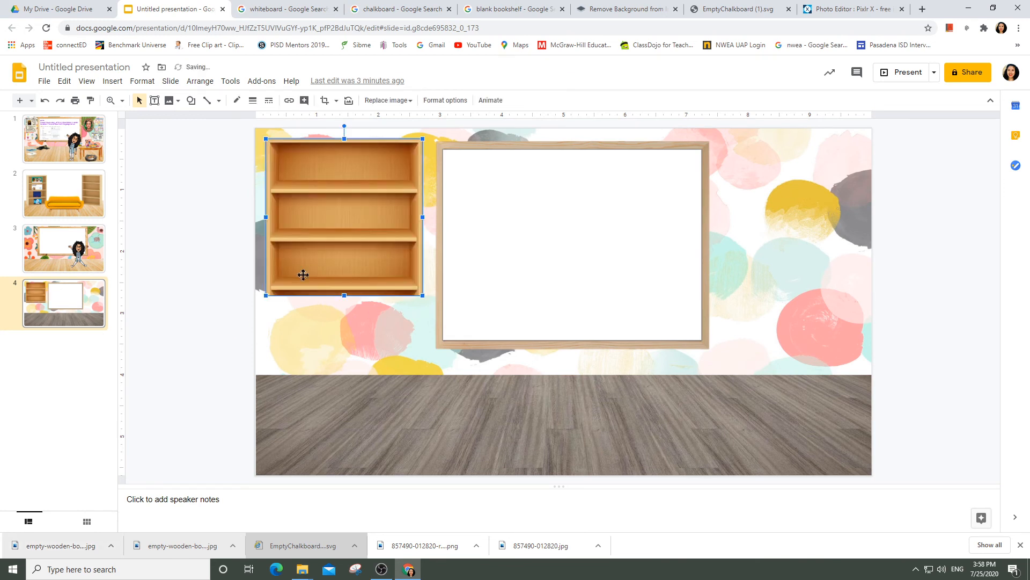
Step: Move the bookshelf down beside the whiteboard so its base meets the line between wall and floor
left_click_drag(322, 273, 329, 331)
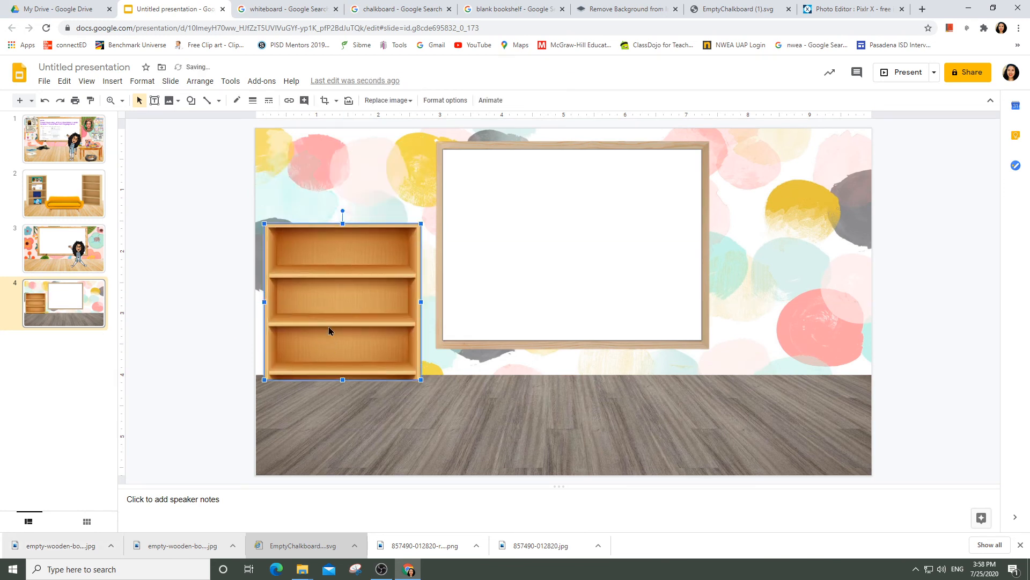
left_click(159, 272)
left_click(351, 337)
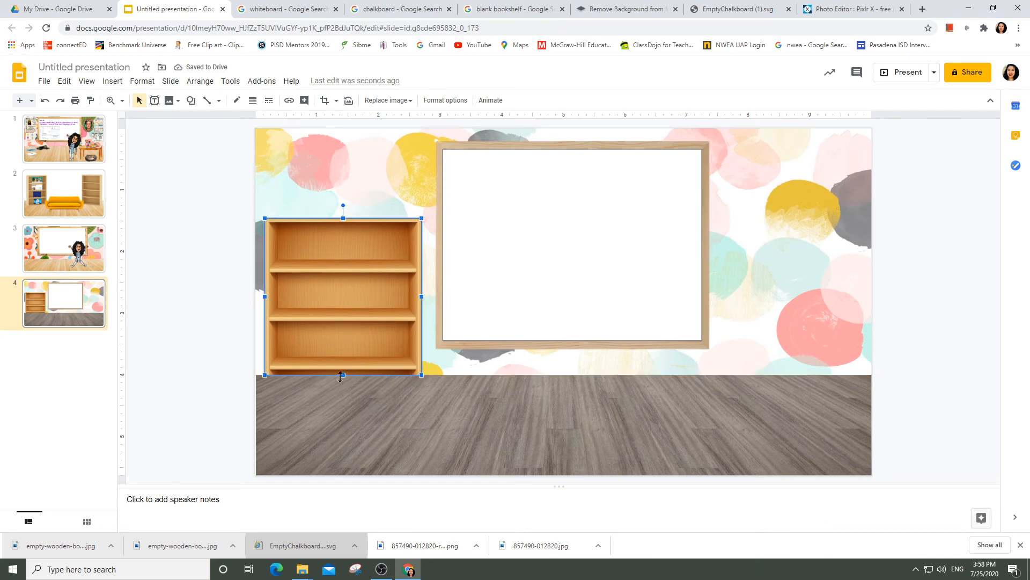
Step: Crop the partial bottom shelf off the bookshelf image and move the bookshelf down so its base overlaps the floor
double_click(336, 301)
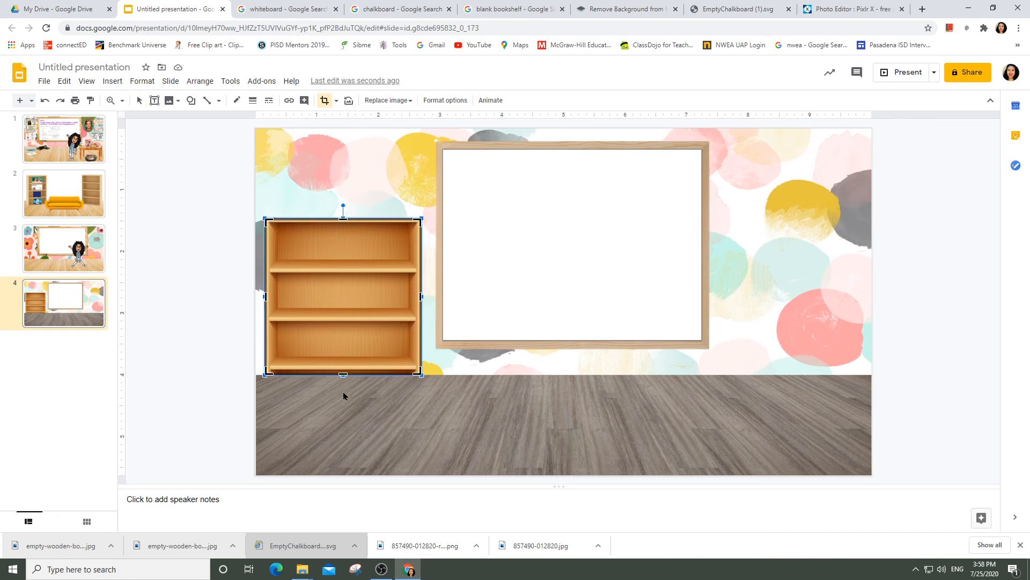
left_click_drag(345, 376, 343, 369)
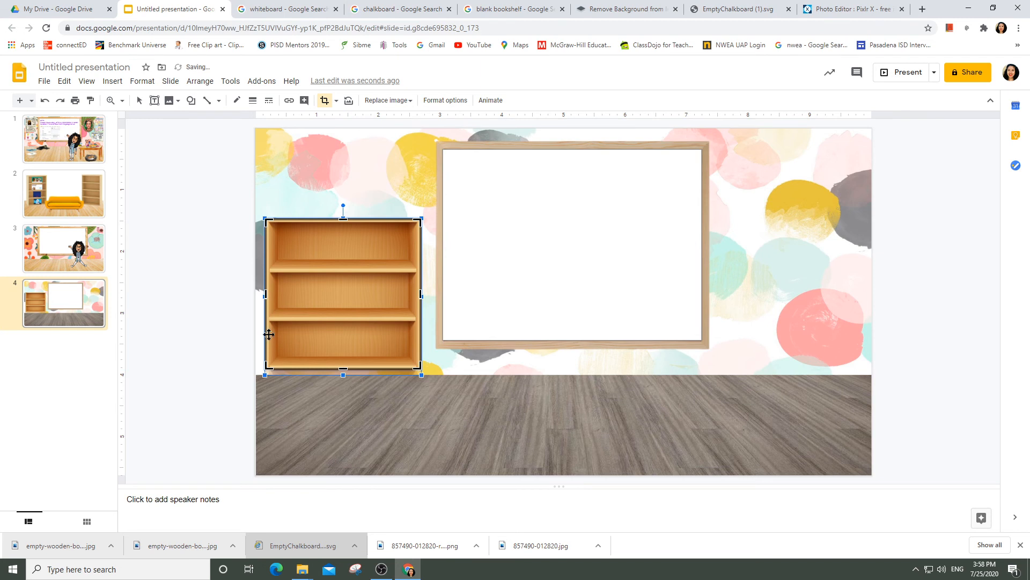
key("Return")
left_click_drag(306, 316, 306, 335)
left_click(135, 370)
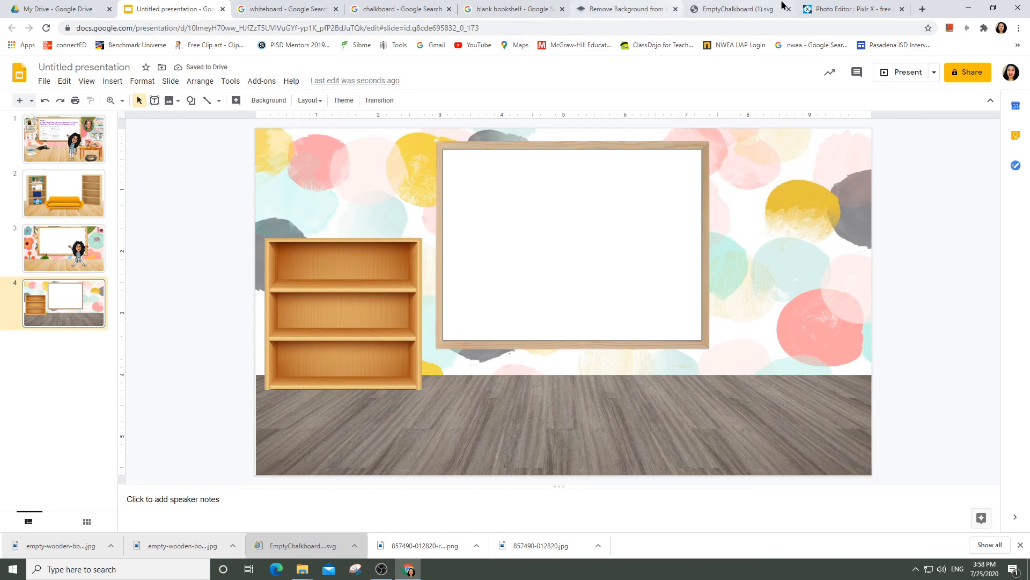
left_click(840, 9)
left_click(720, 169)
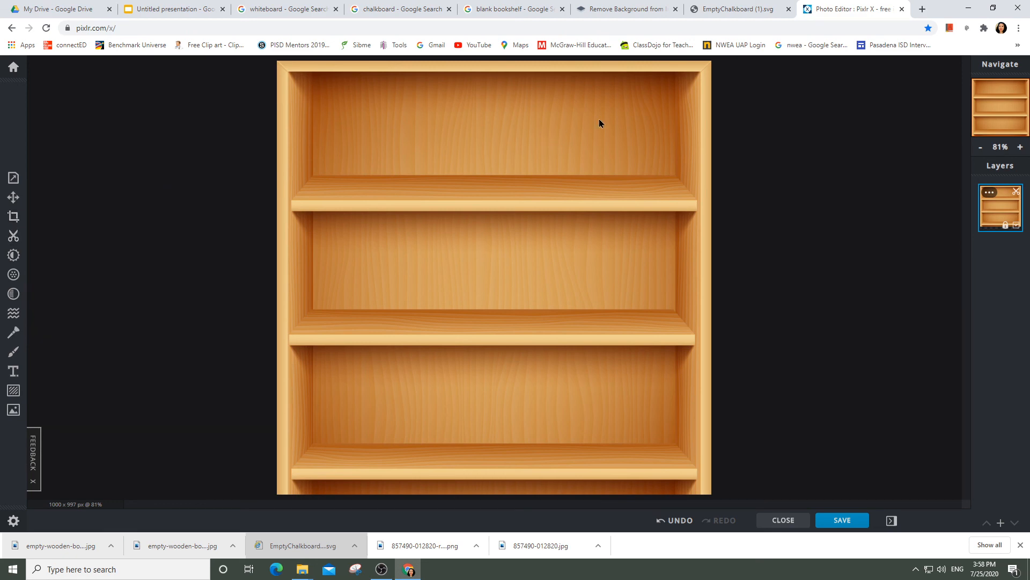
left_click(284, 8)
left_click(164, 7)
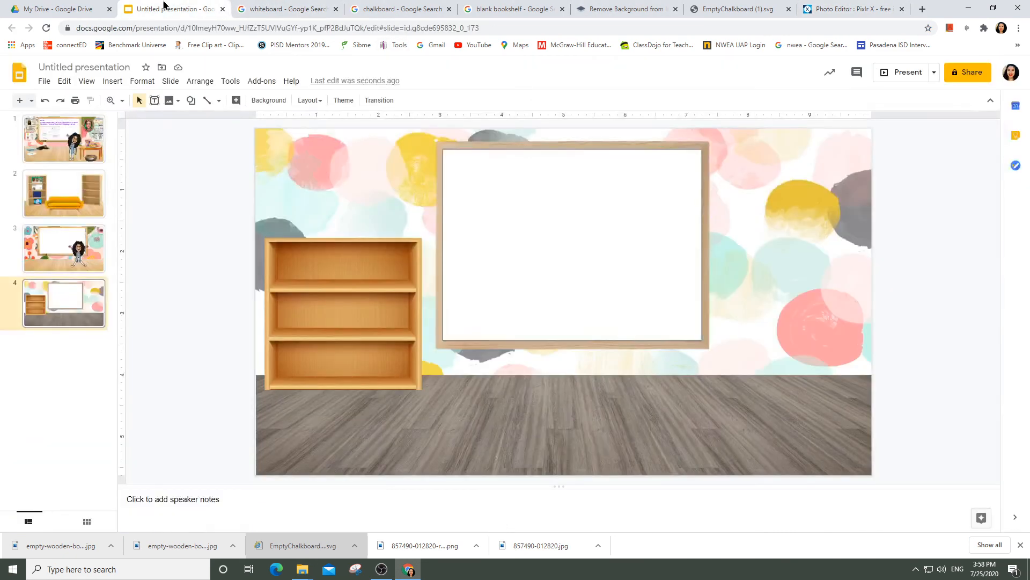
Step: Shift the bookshelf slightly farther down onto the wooden floor, keeping it beside the whiteboard, and deselect it
left_click_drag(316, 276, 328, 288)
left_click_drag(386, 315, 378, 315)
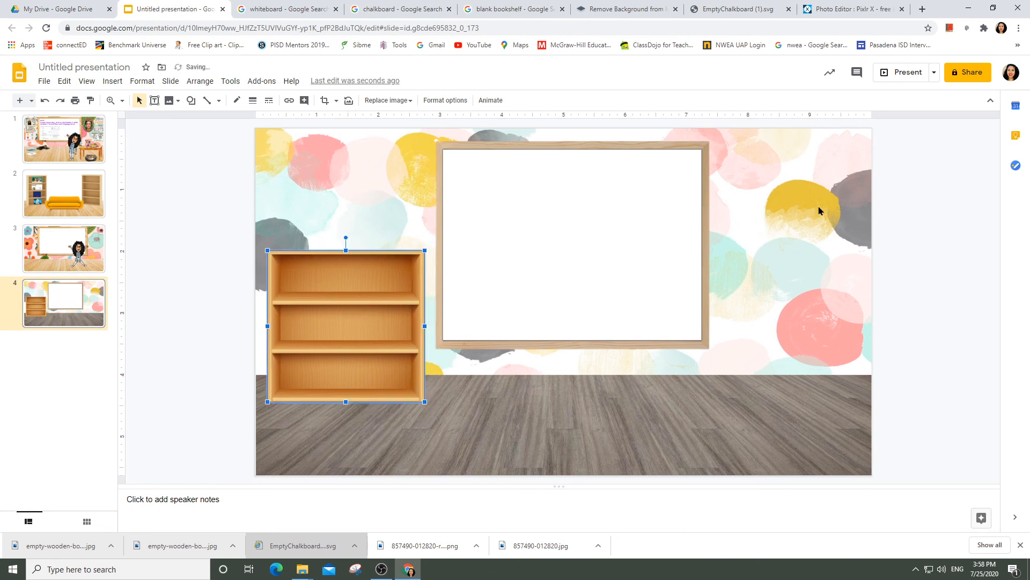
left_click(206, 334)
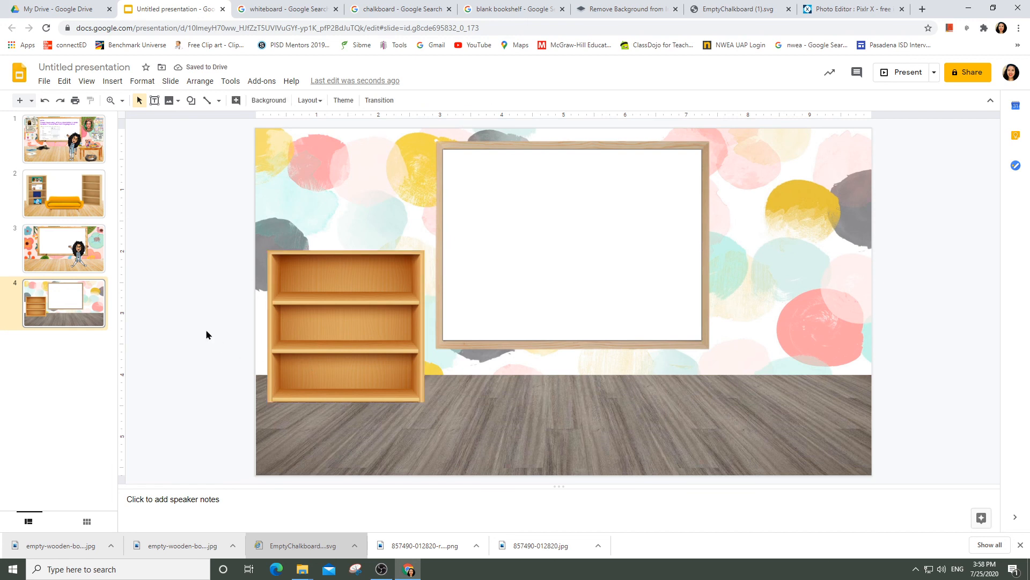